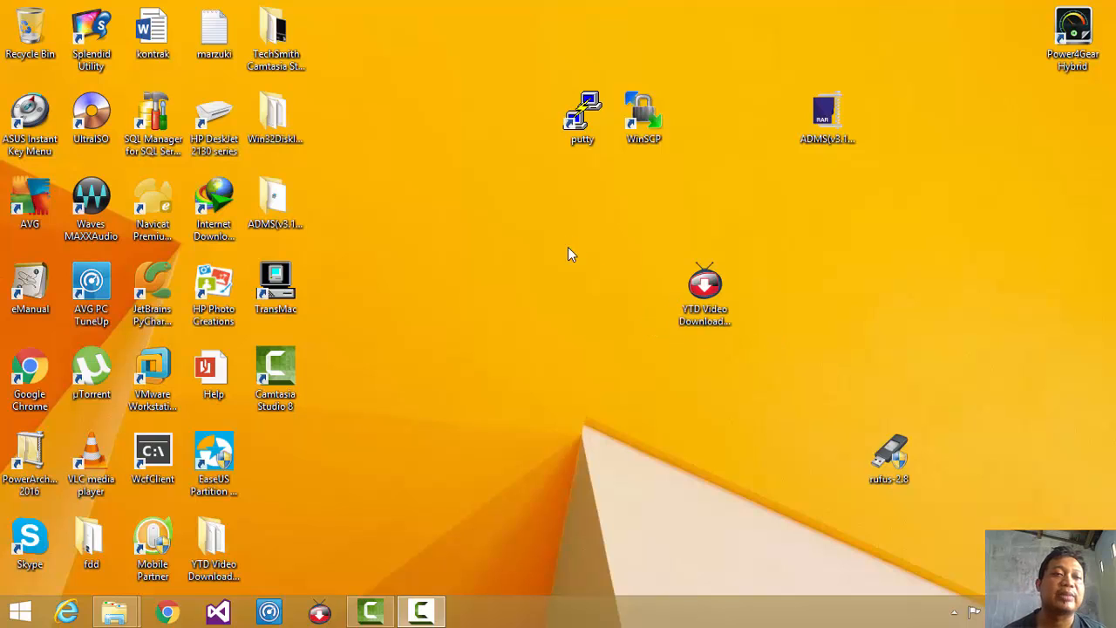
Open SQL Manager for SQL Server from the desktop.
left_click(173, 153)
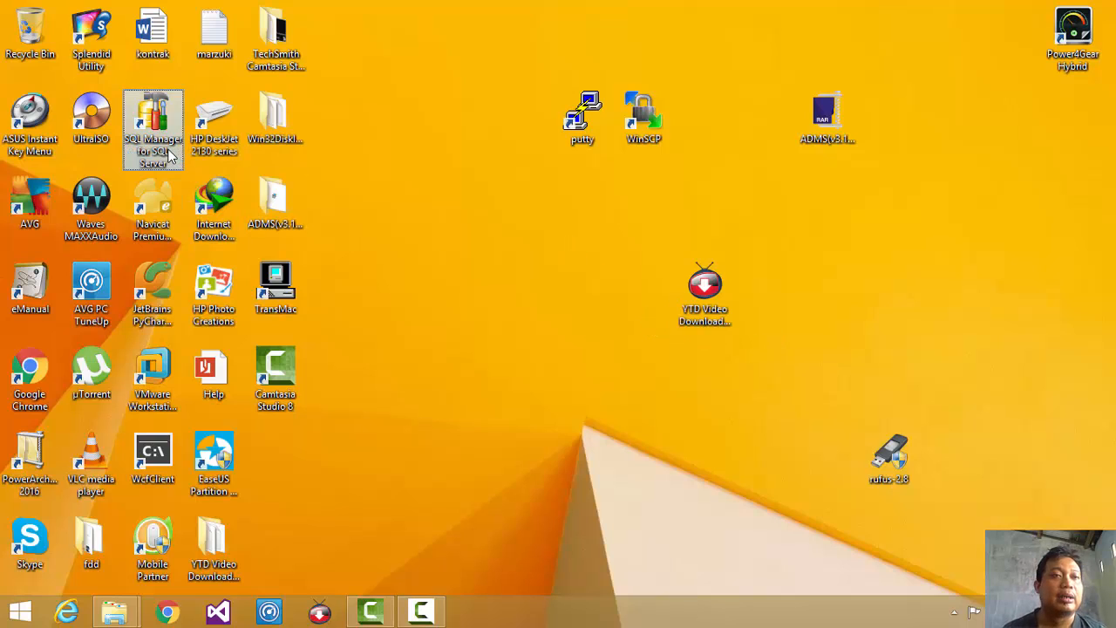
double_click(173, 153)
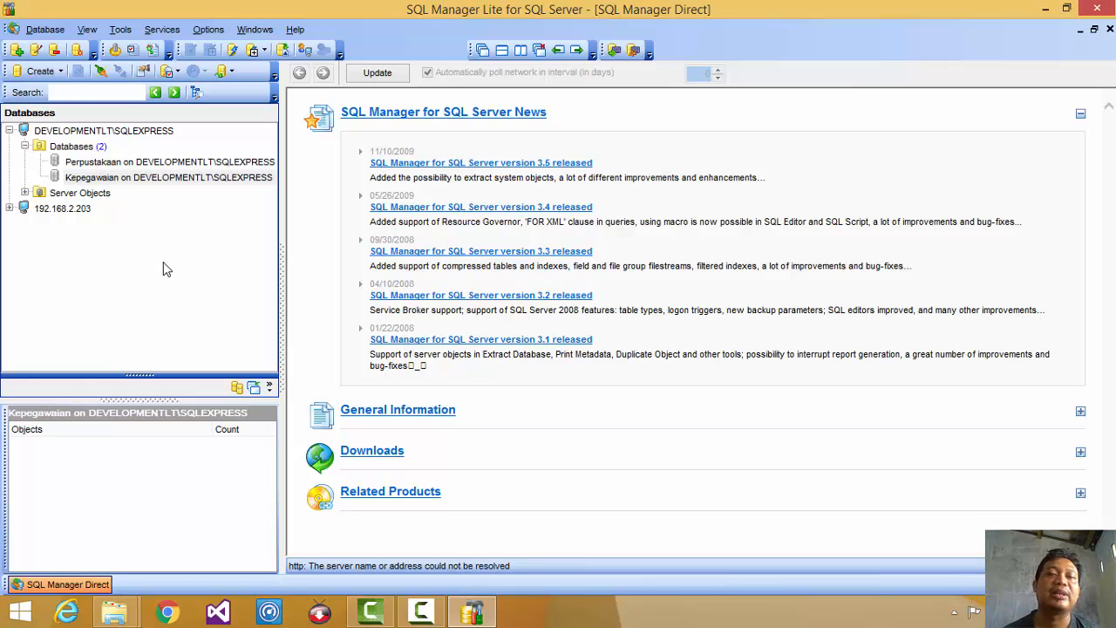
left_click(22, 56)
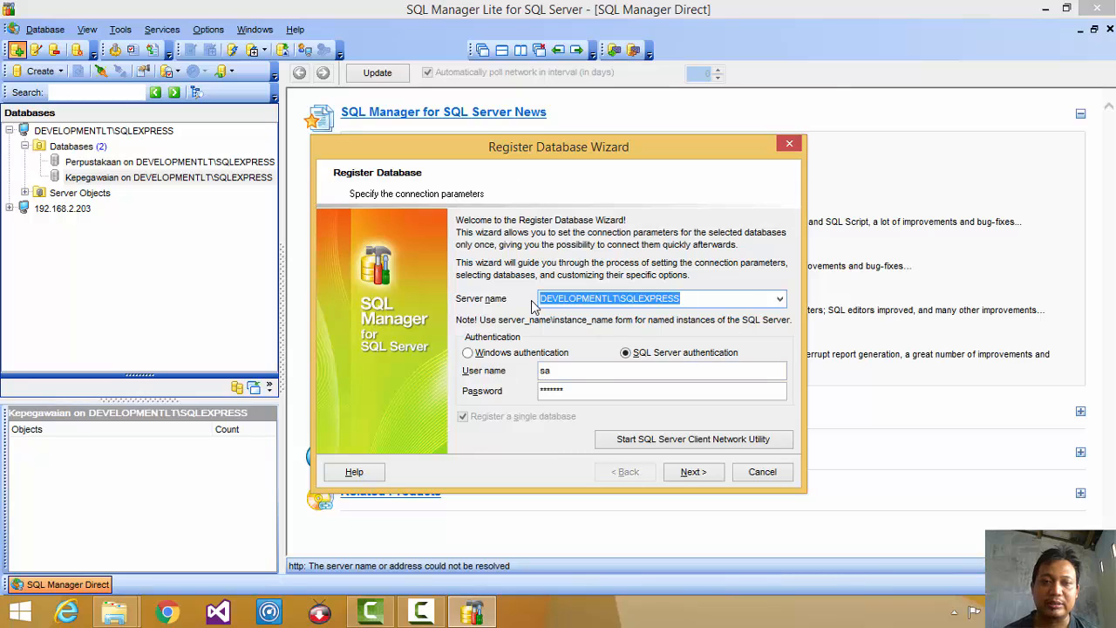
left_click(581, 371)
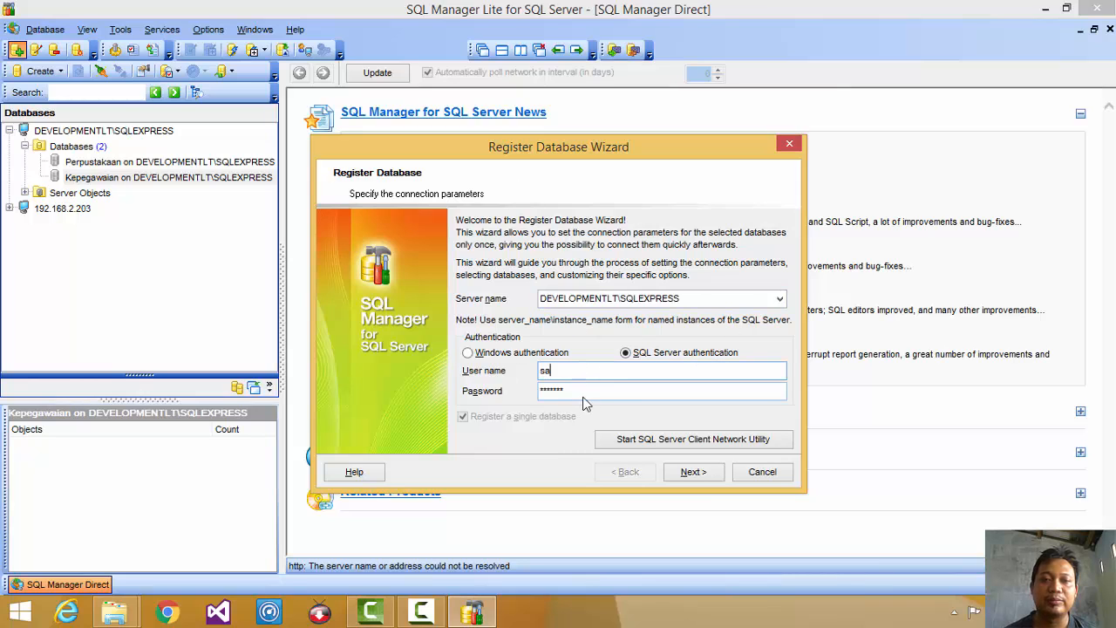
left_click(582, 393)
left_click(695, 471)
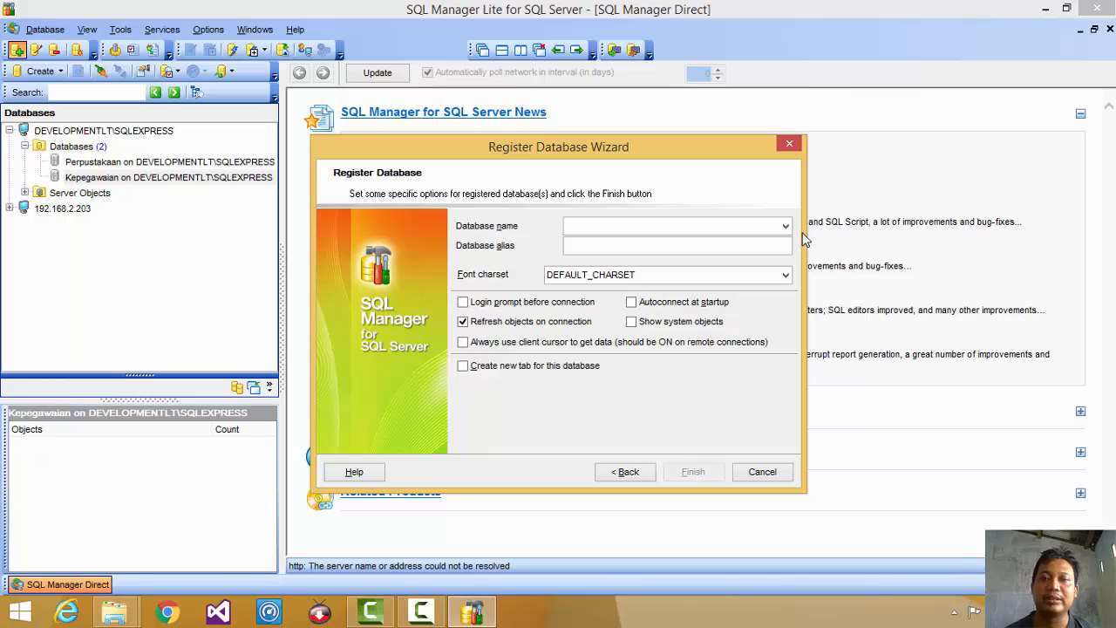
left_click(785, 226)
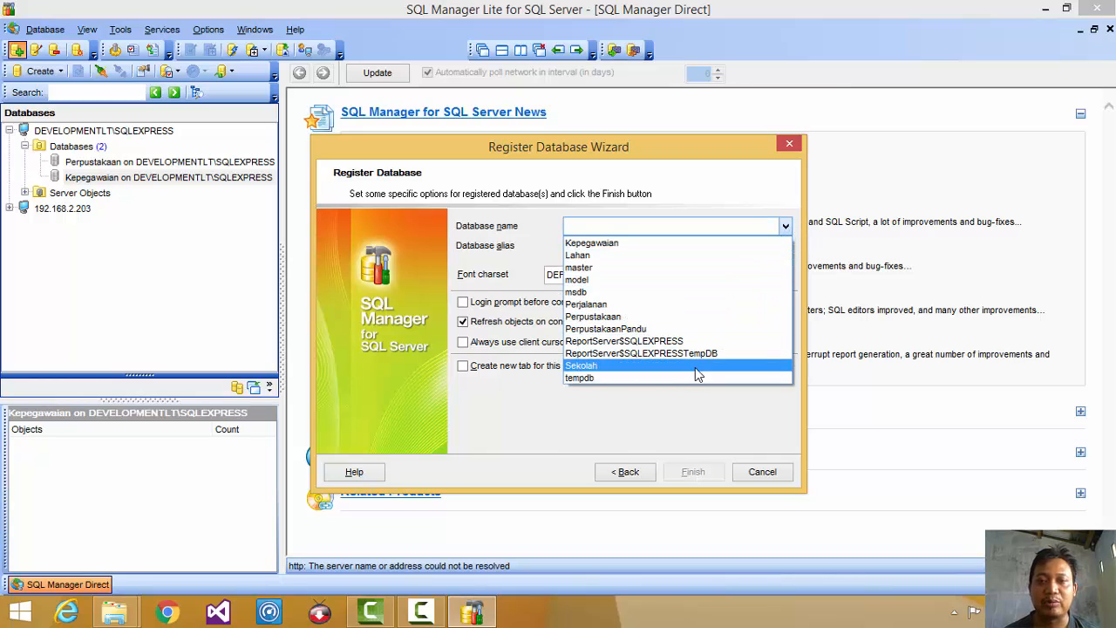
left_click(689, 423)
left_click(762, 472)
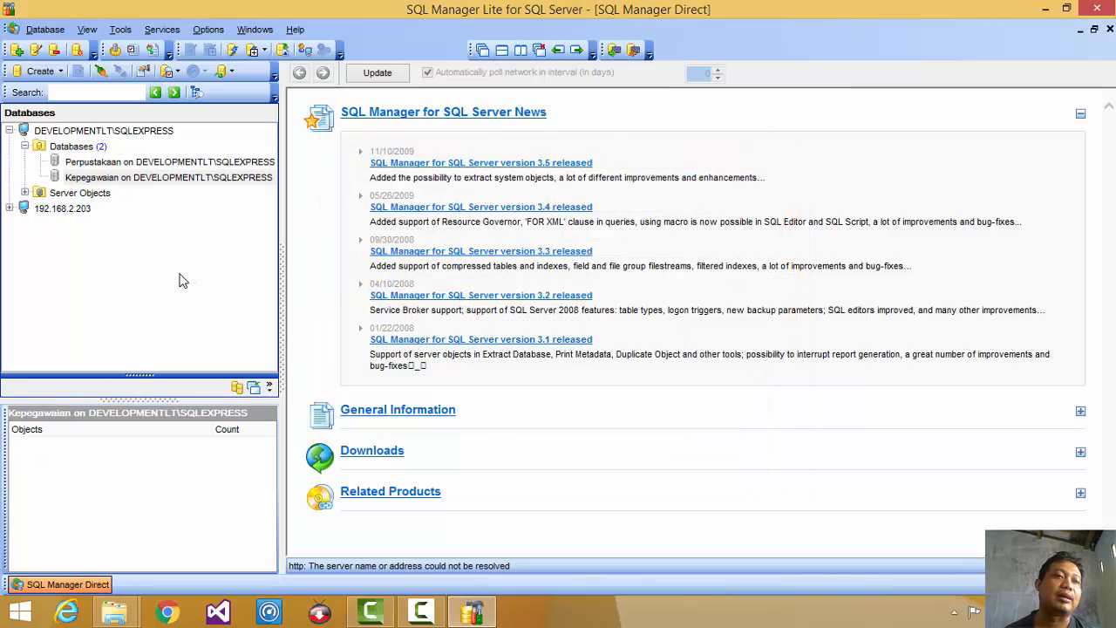
Connect to the Kepegawaian database on DEVELOPMENTLT\SQLEXPRESS and start the Extract Database wizard with it as the source.
double_click(173, 177)
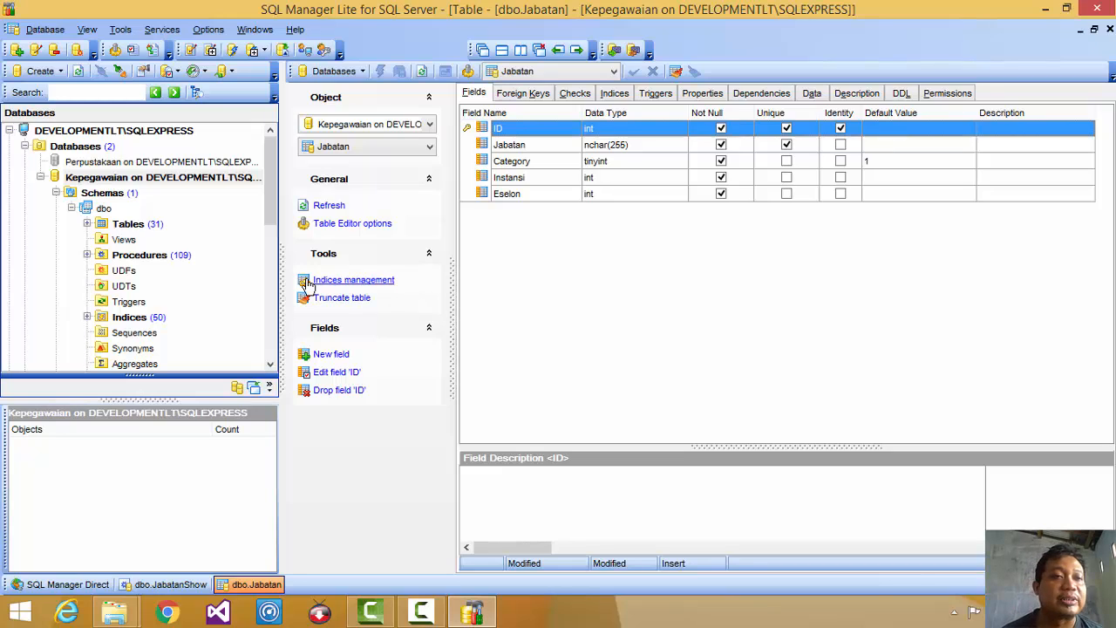
left_click(194, 180)
right_click(195, 184)
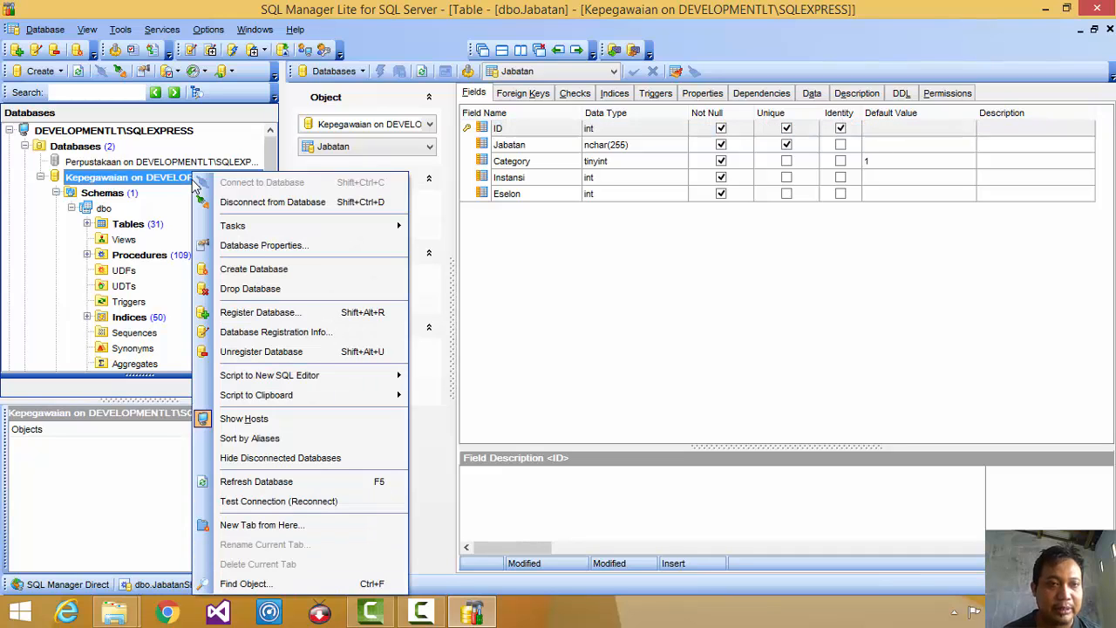
mouse_move(258, 228)
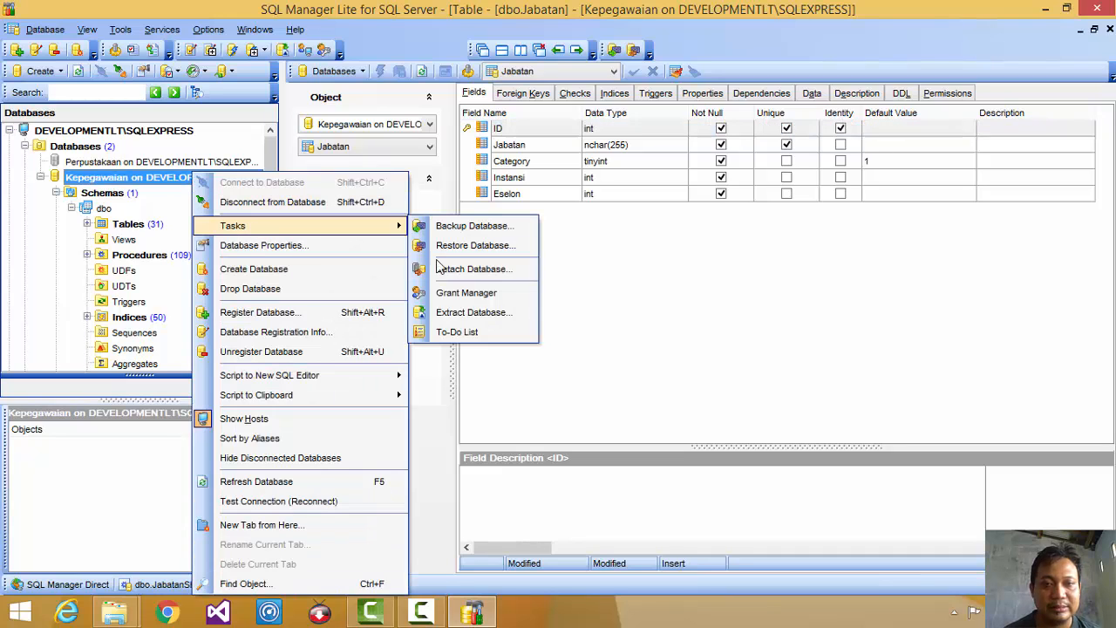
left_click(465, 321)
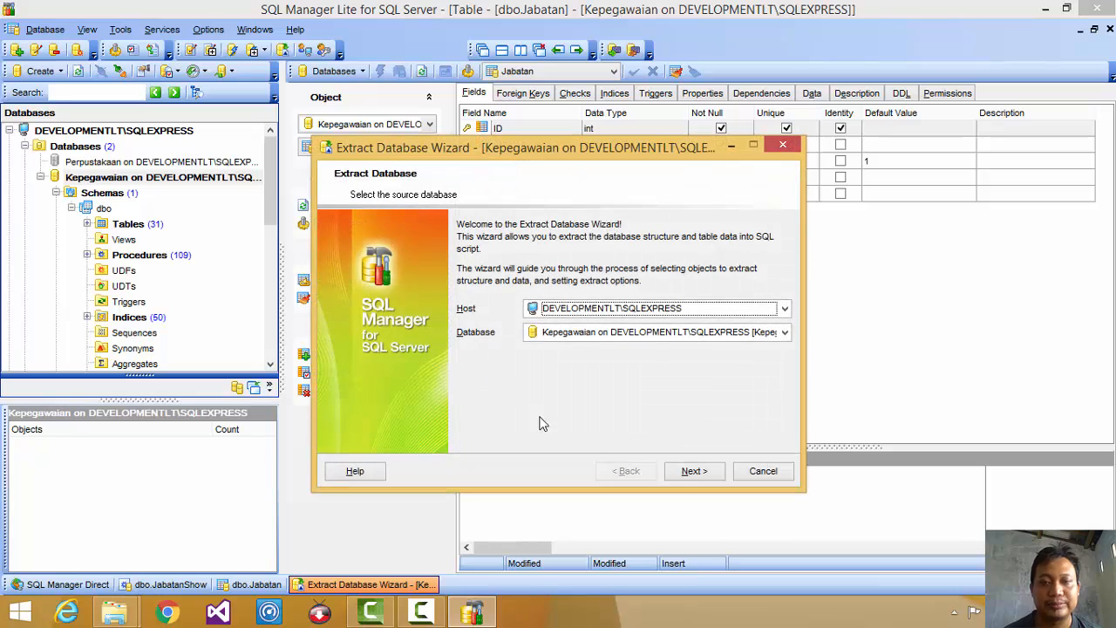
left_click(686, 472)
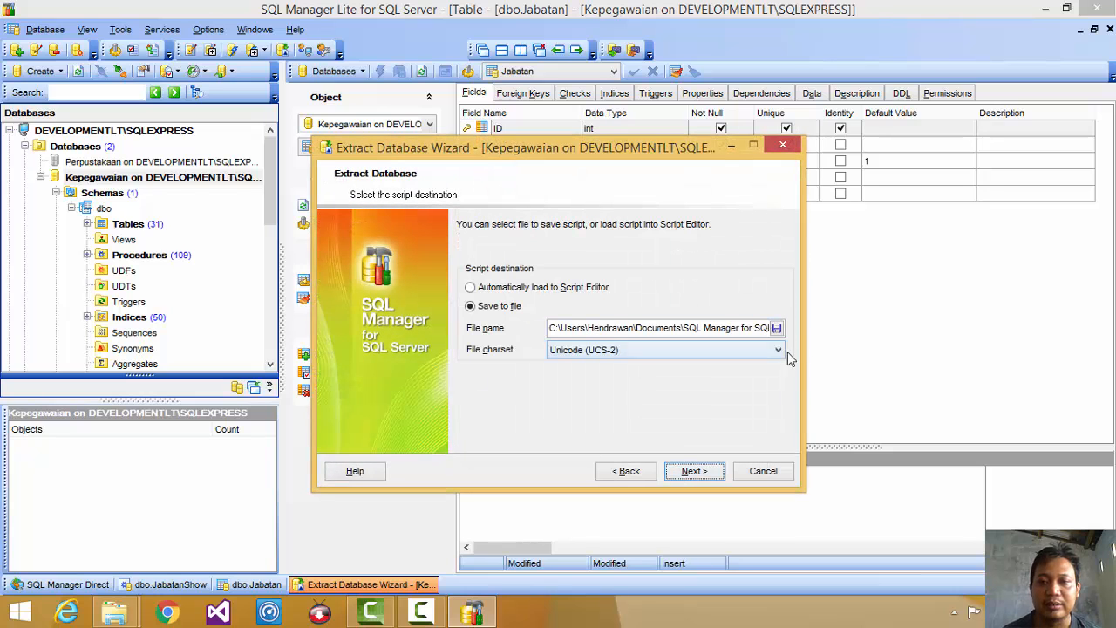
Set the script destination to a SQL script file named Kepegawaian on the Desktop and continue to the additional script options.
left_click(776, 328)
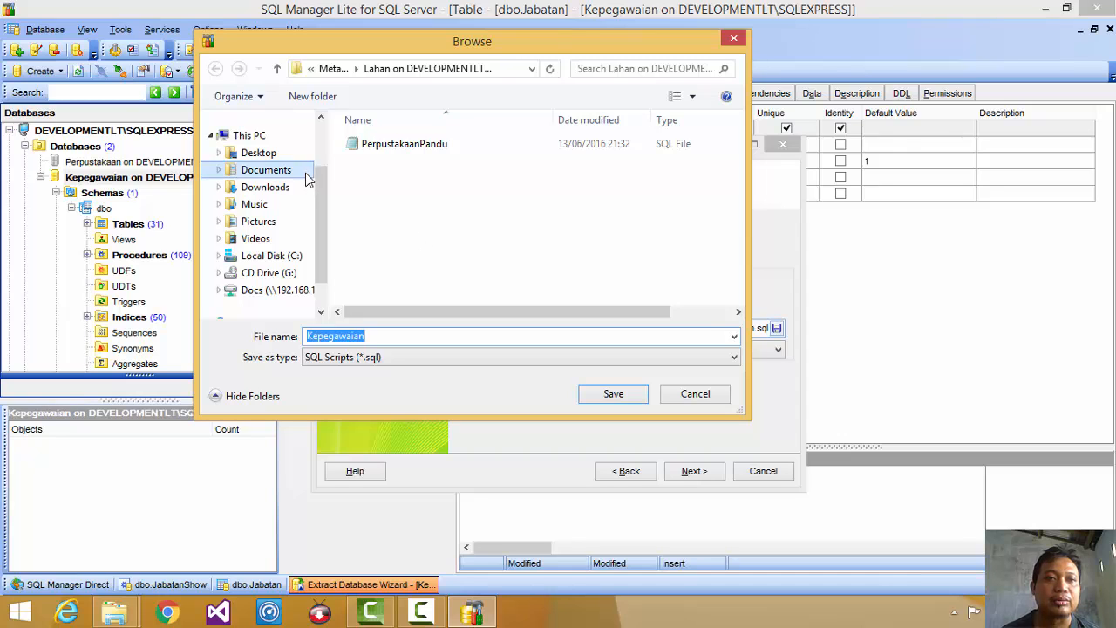
left_click(277, 155)
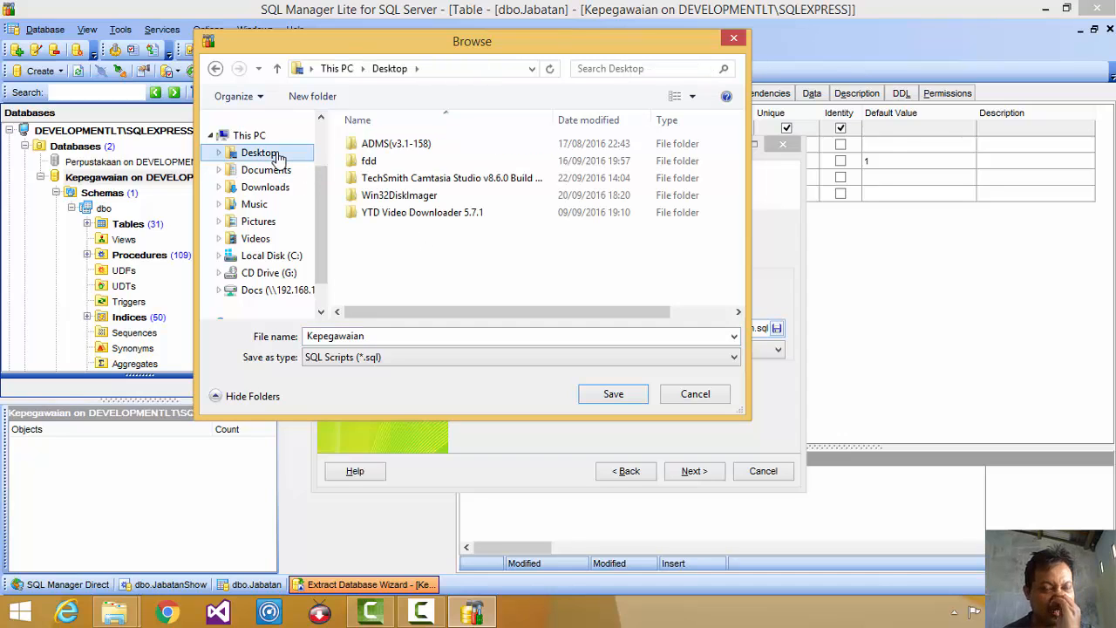
double_click(435, 337)
left_click(443, 336)
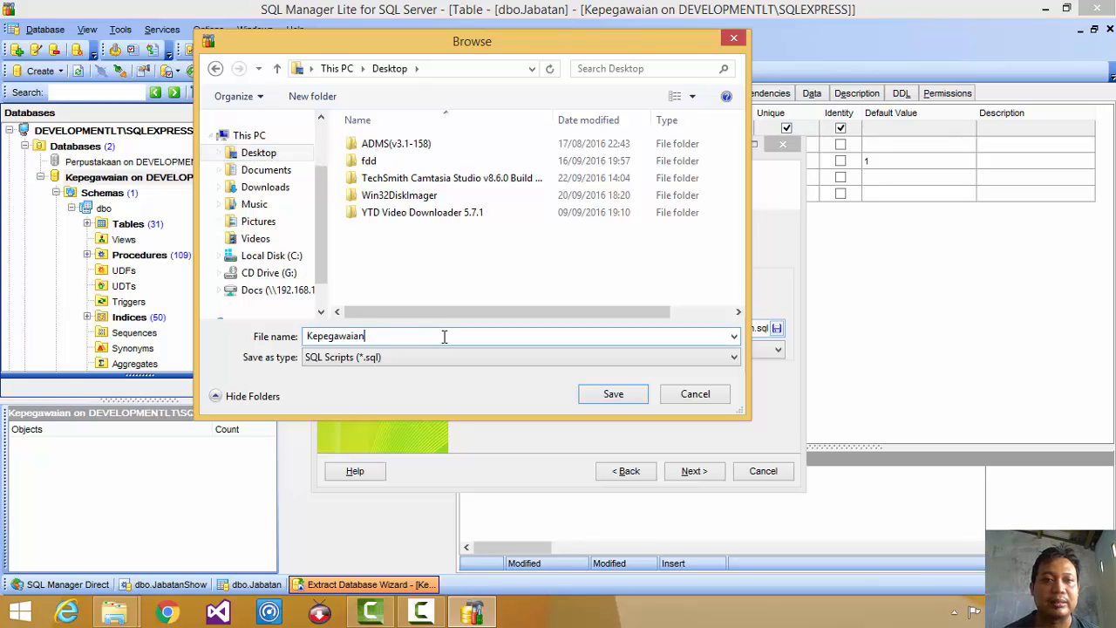
left_click(613, 394)
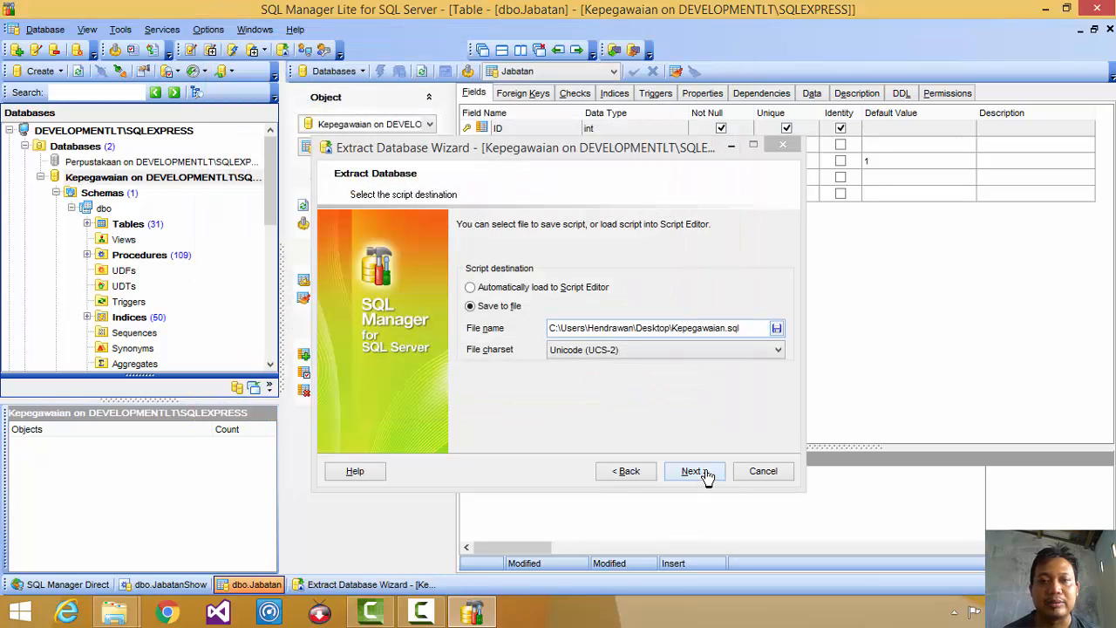
left_click(708, 479)
left_click(707, 474)
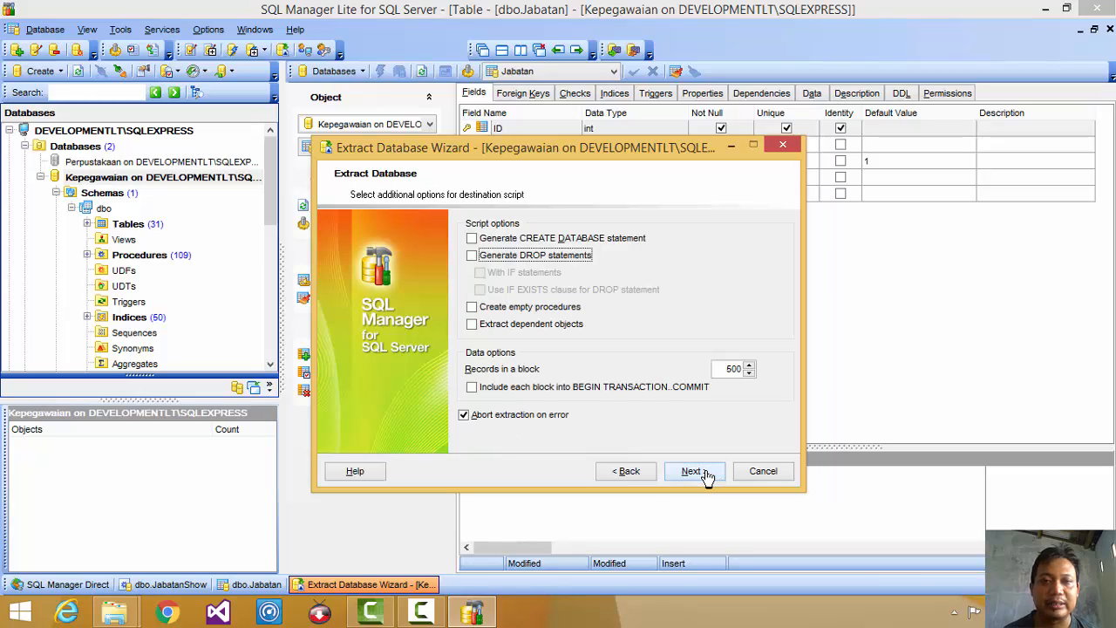
Enable generation of the CREATE DATABASE statement in the script options and proceed to the extraction page.
left_click(613, 247)
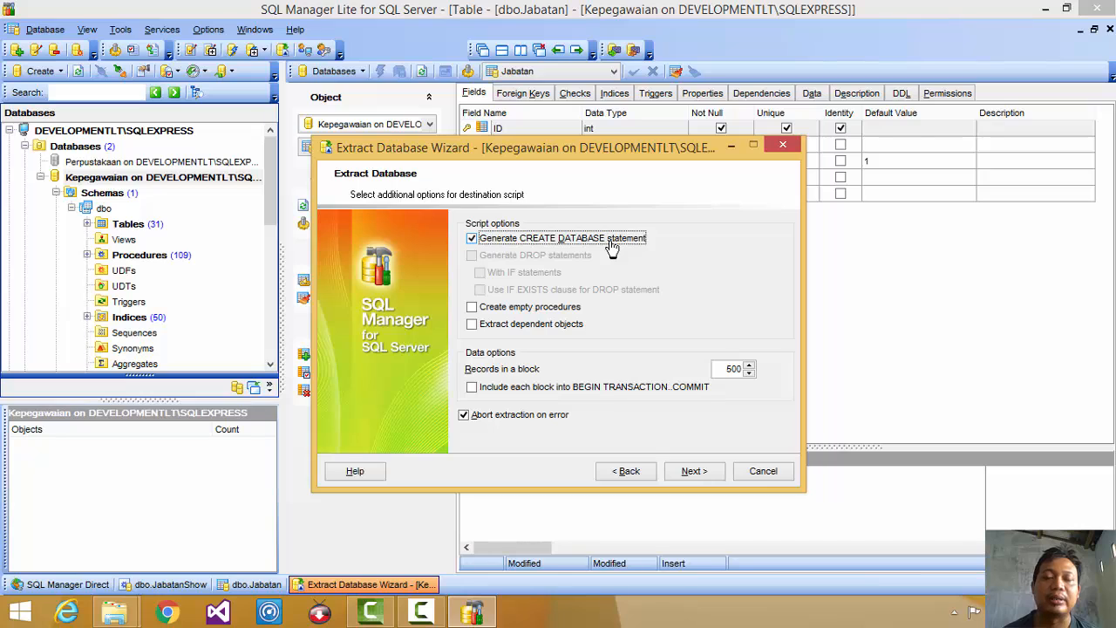
left_click(613, 247)
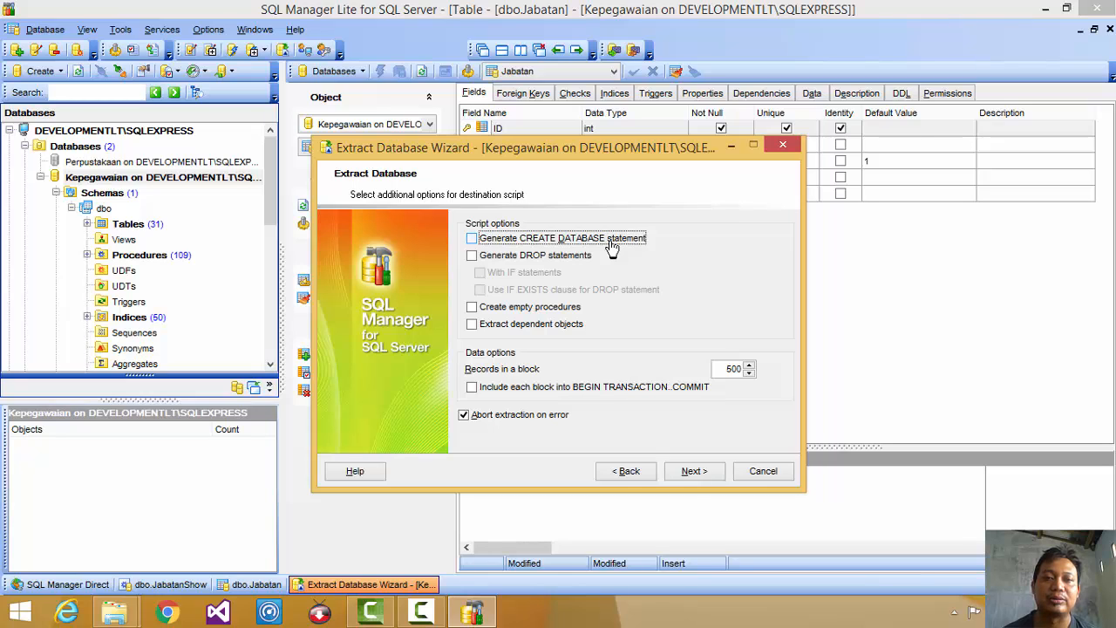
left_click(612, 248)
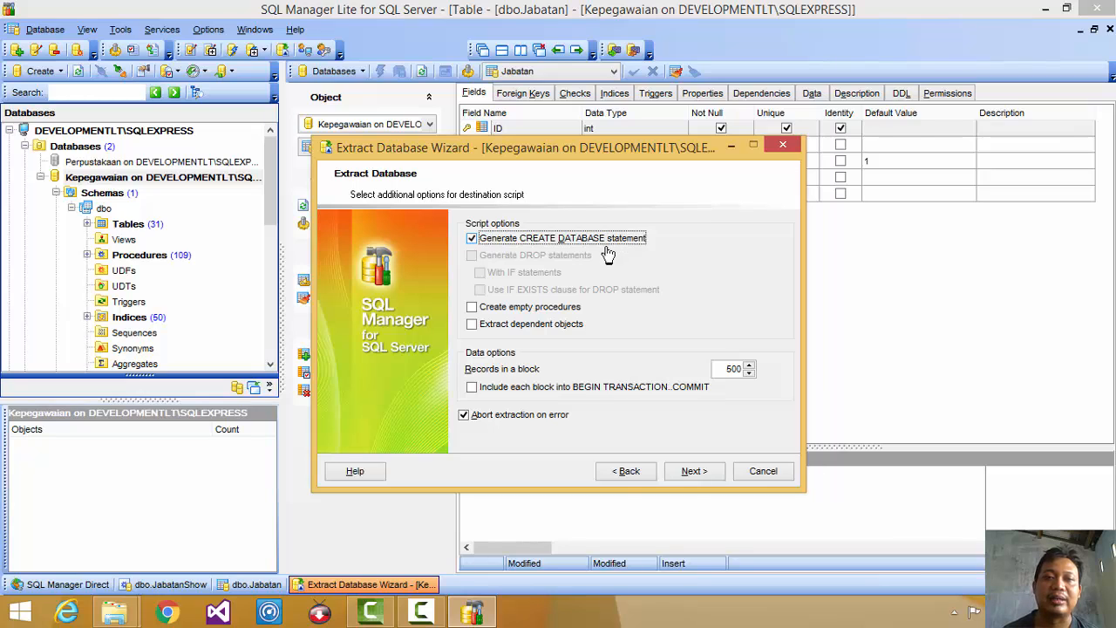
left_click(694, 471)
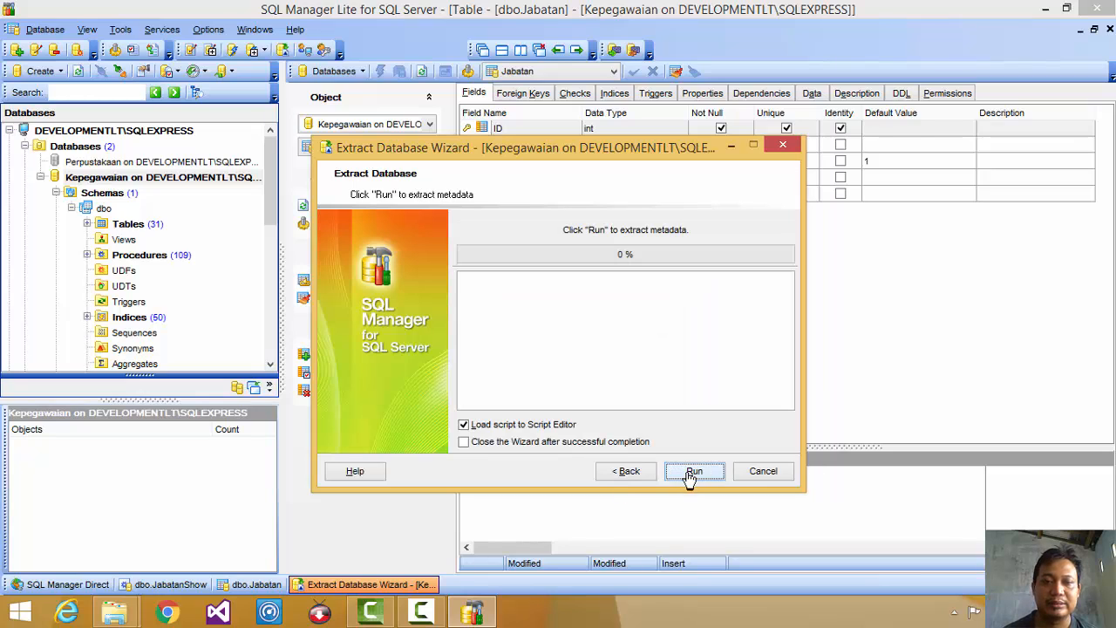
Run the extraction without loading the script into Script Editor, and close the wizard once it finishes.
left_click(561, 427)
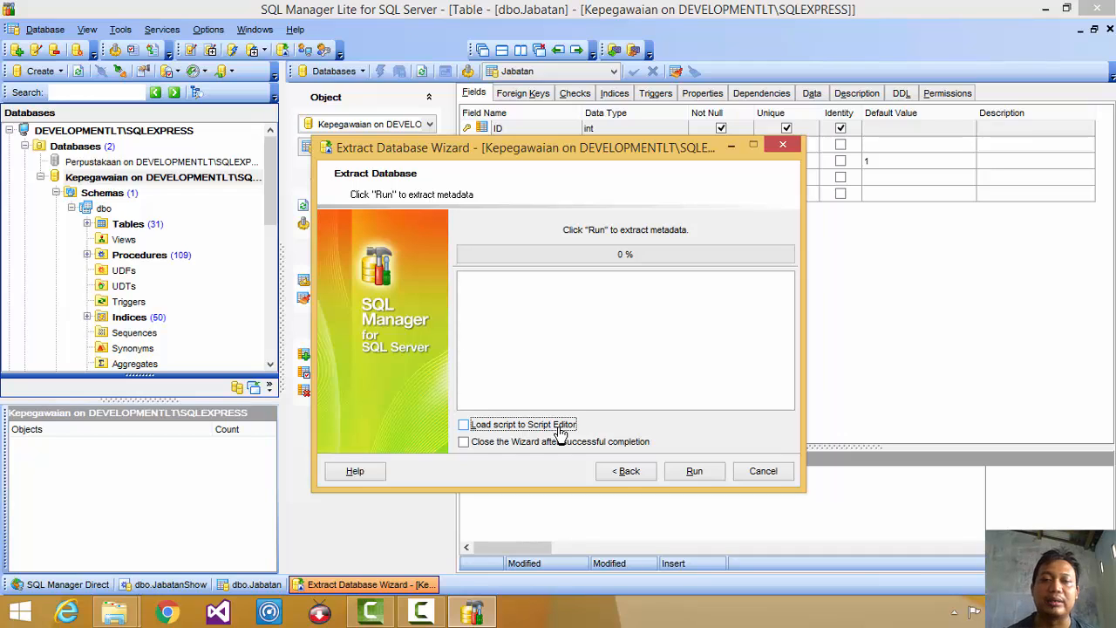
left_click(699, 479)
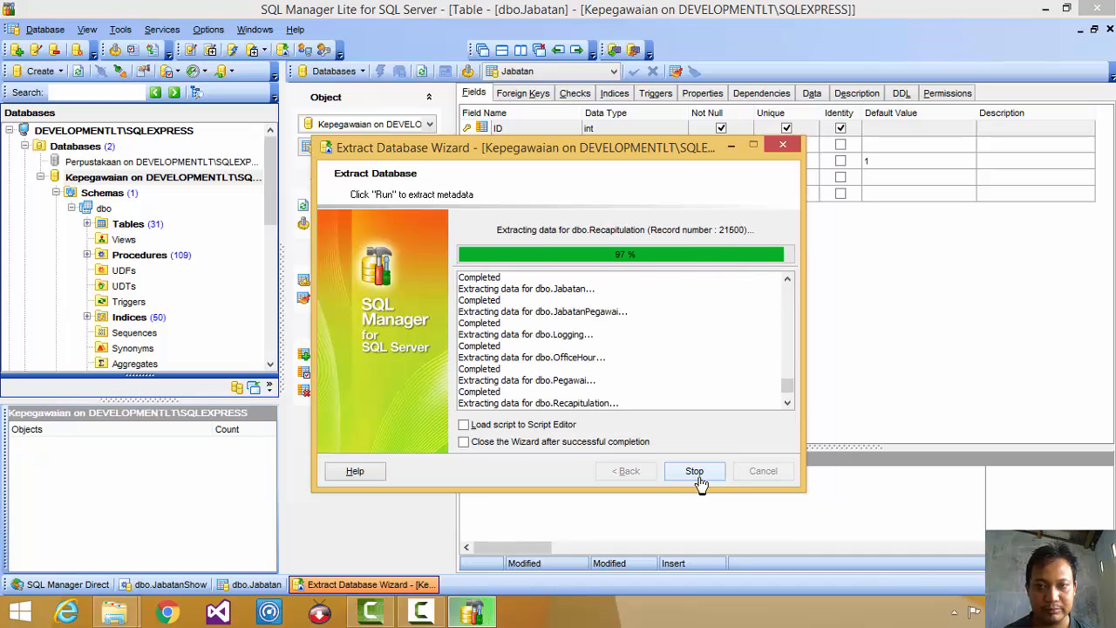
left_click(764, 471)
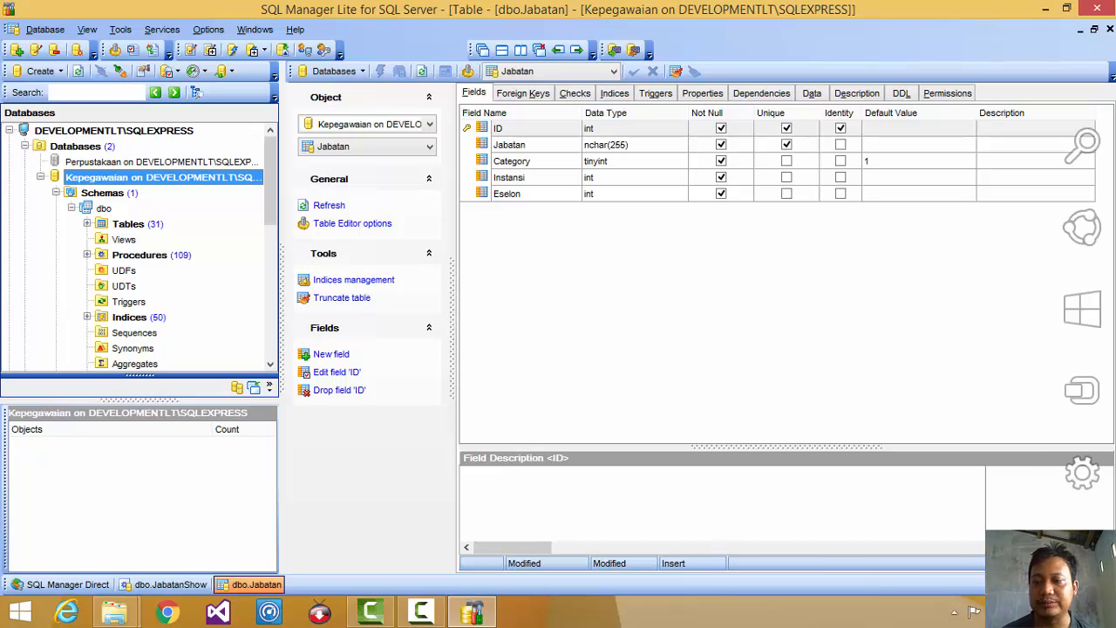
Move the exported Kepegawaian file to an empty area of the desktop and open it in Notepad++.
left_click(1114, 624)
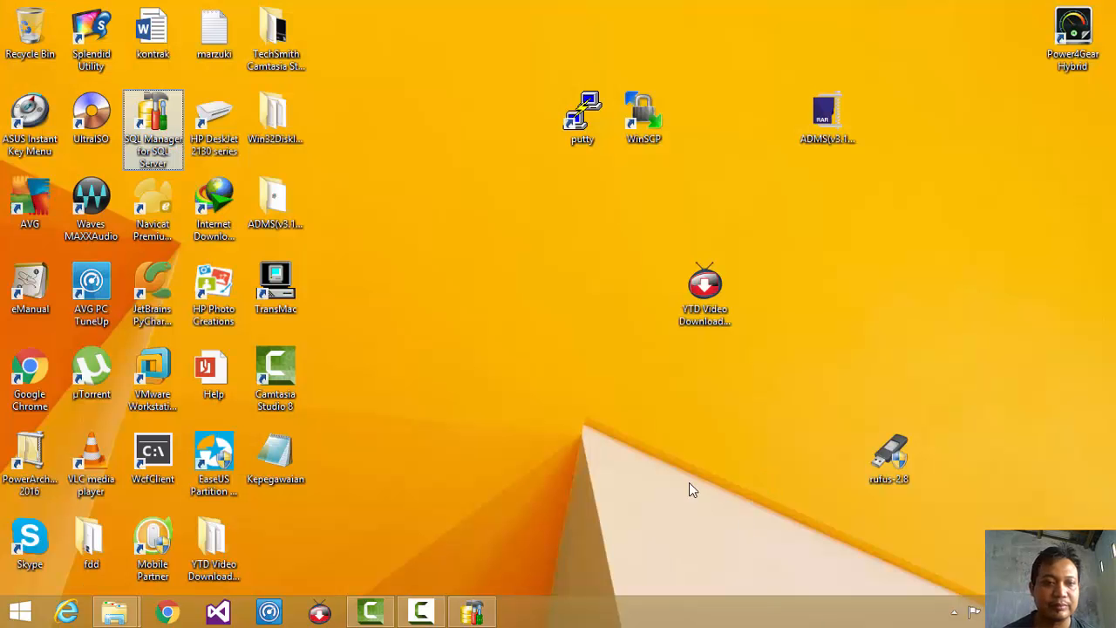
left_click_drag(290, 462, 471, 290)
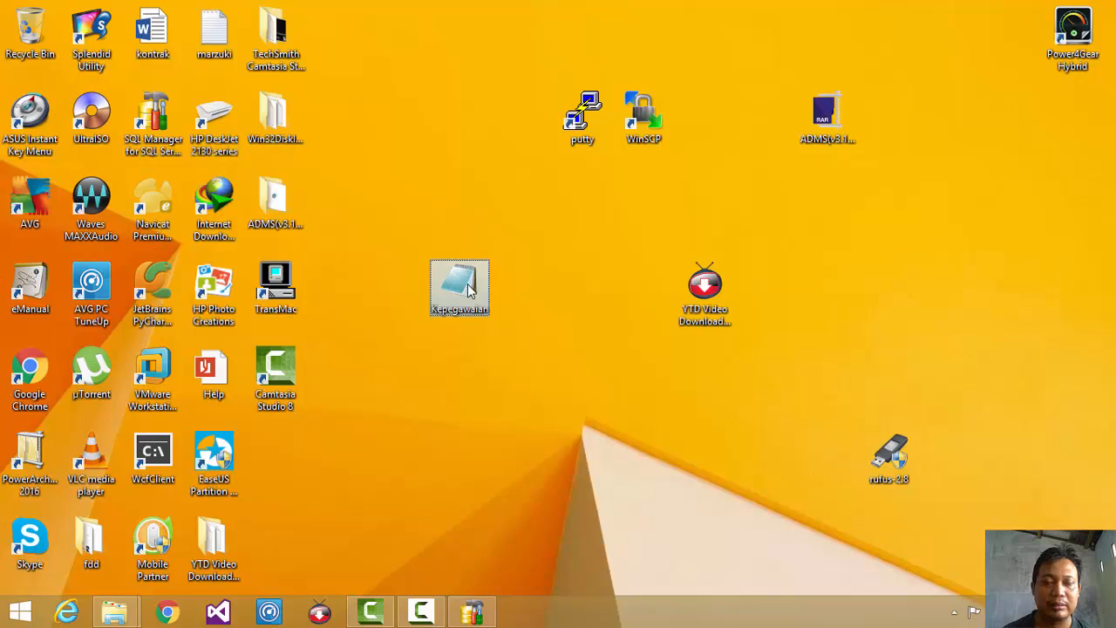
right_click(471, 289)
left_click(660, 251)
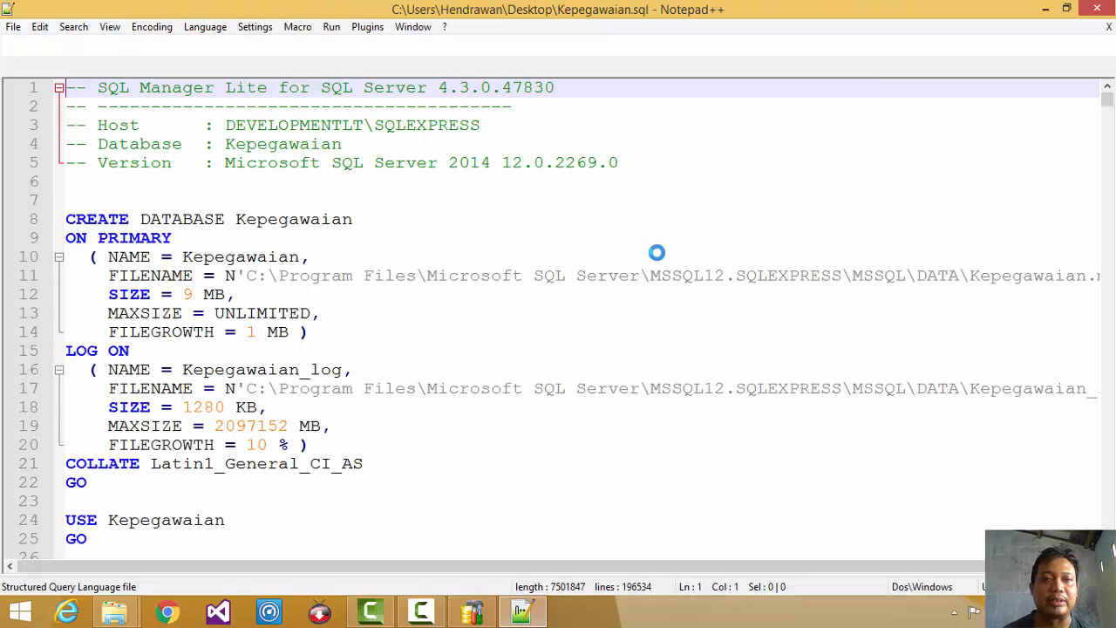
Examine the CREATE DATABASE statement and the table definitions in the Kepegawaian.sql script.
left_click(653, 257)
scroll(653, 258, "down", 8)
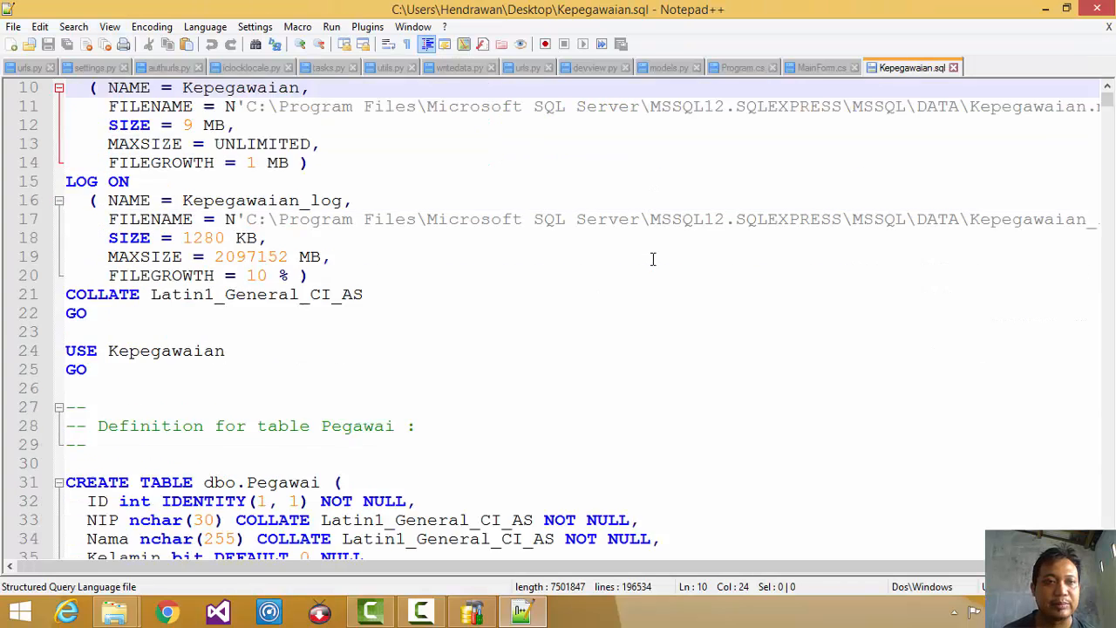
scroll(654, 257, "up", 8)
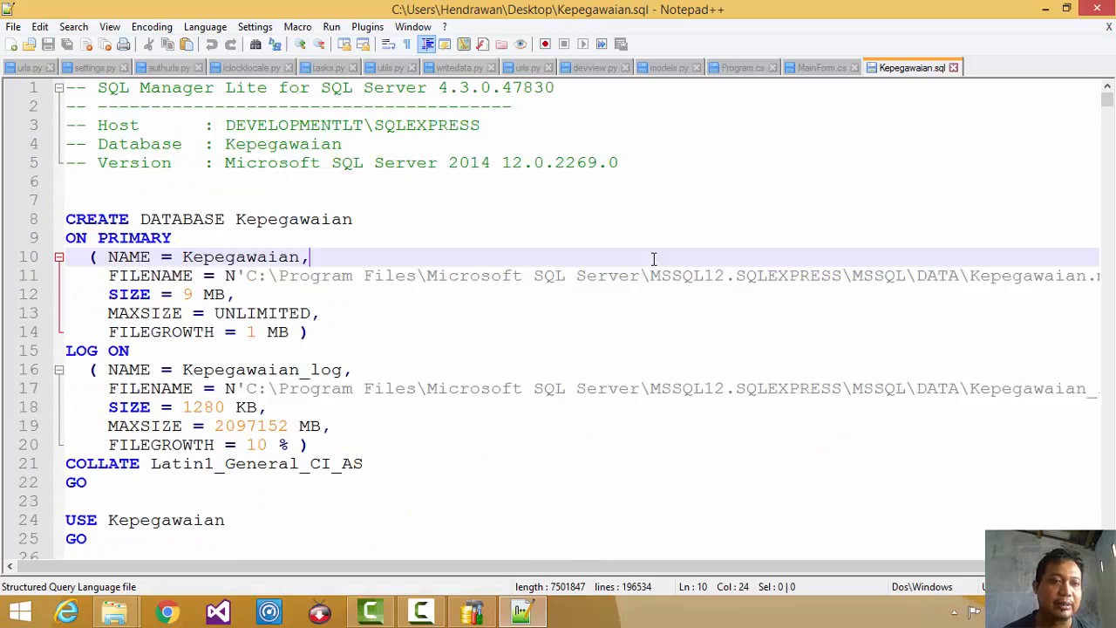
scroll(654, 258, "down", 4)
scroll(654, 259, "down", 20)
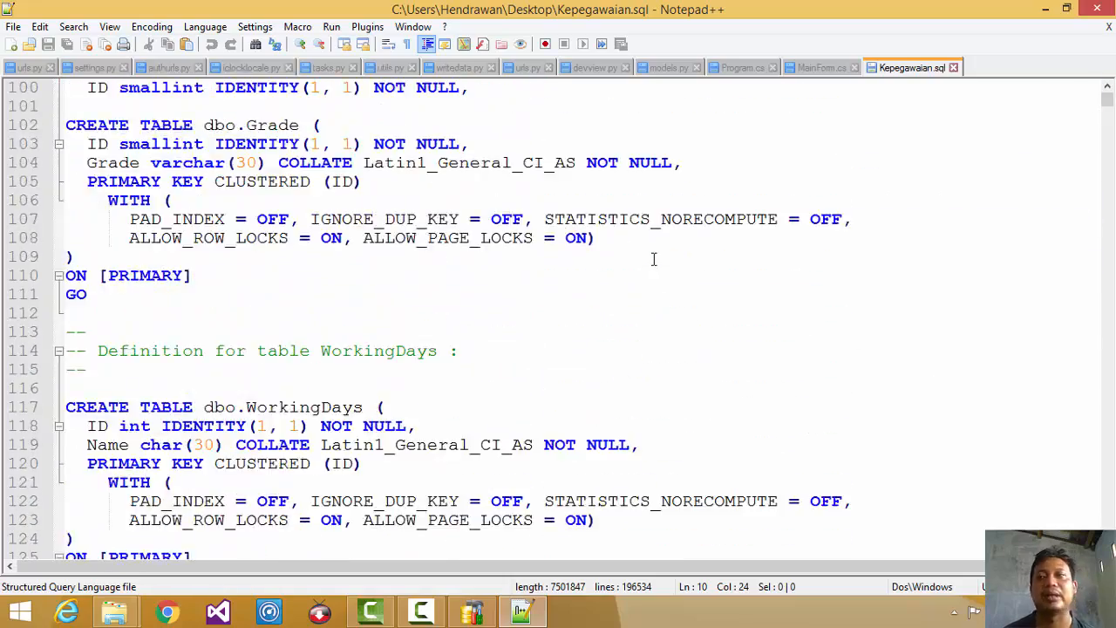
scroll(654, 259, "down", 20)
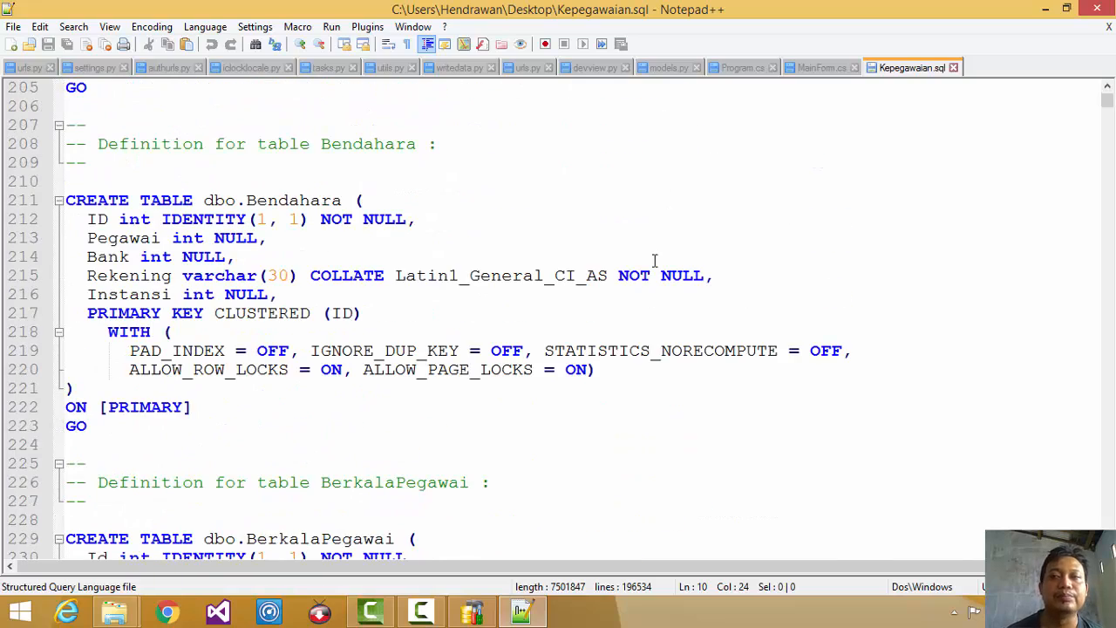
Close the Kepegawaian.sql, MainForm.cs and Program.cs files and exit Notepad++.
left_click(954, 67)
left_click(855, 67)
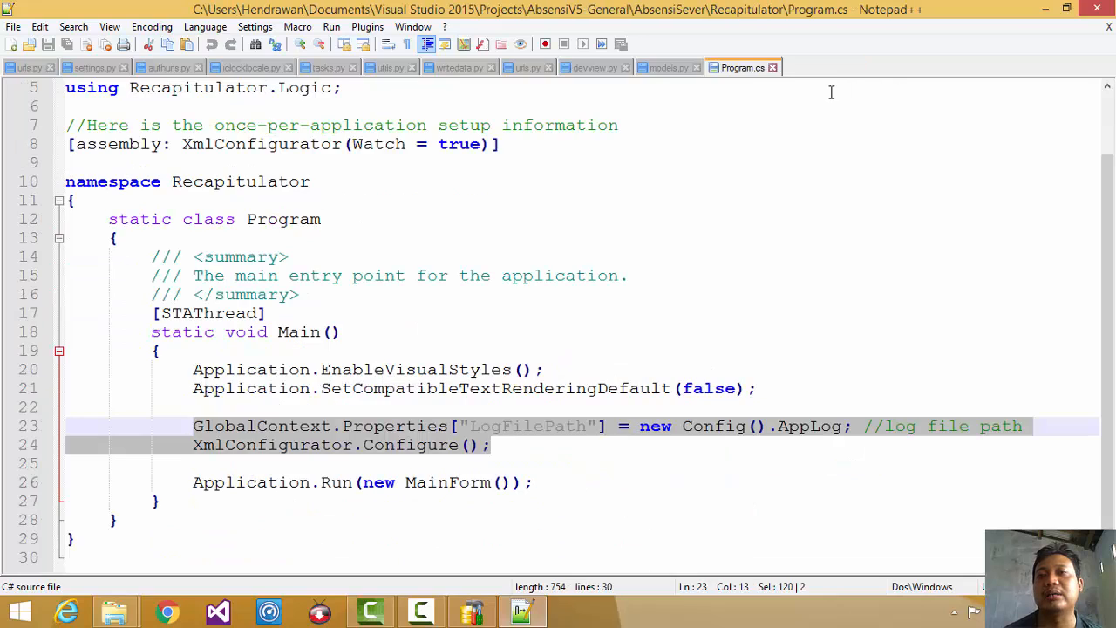
left_click(773, 67)
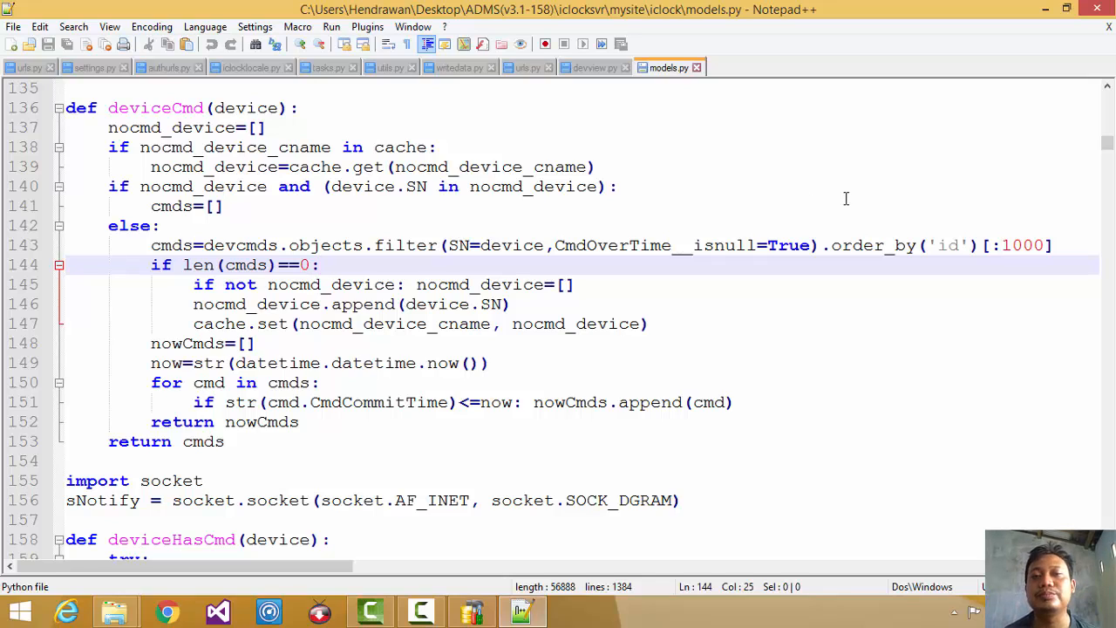
left_click(1098, 9)
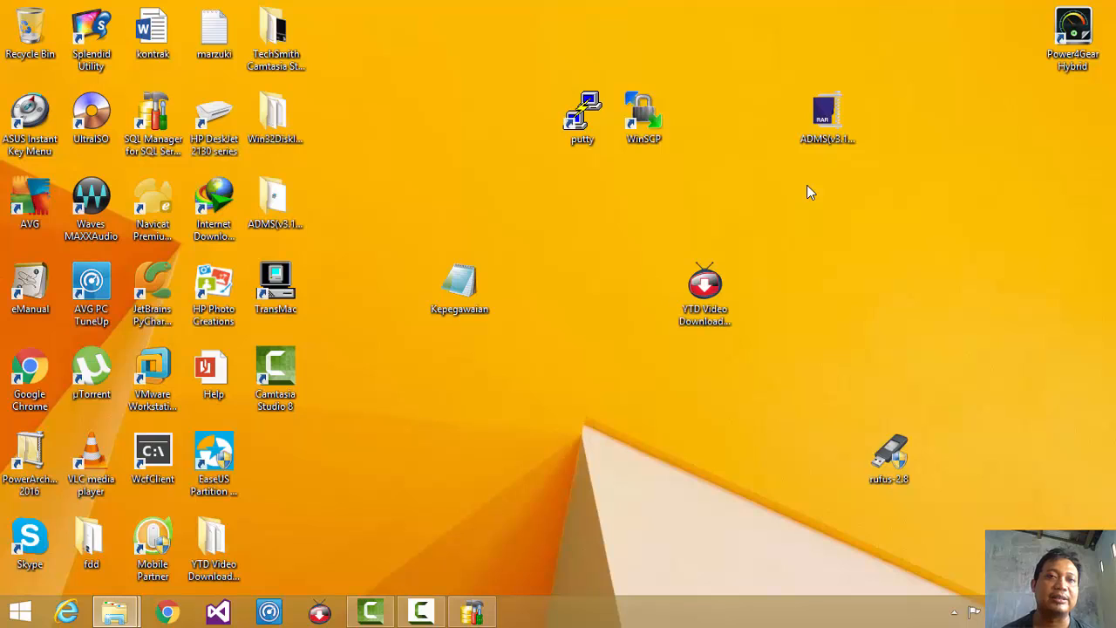
left_click(421, 612)
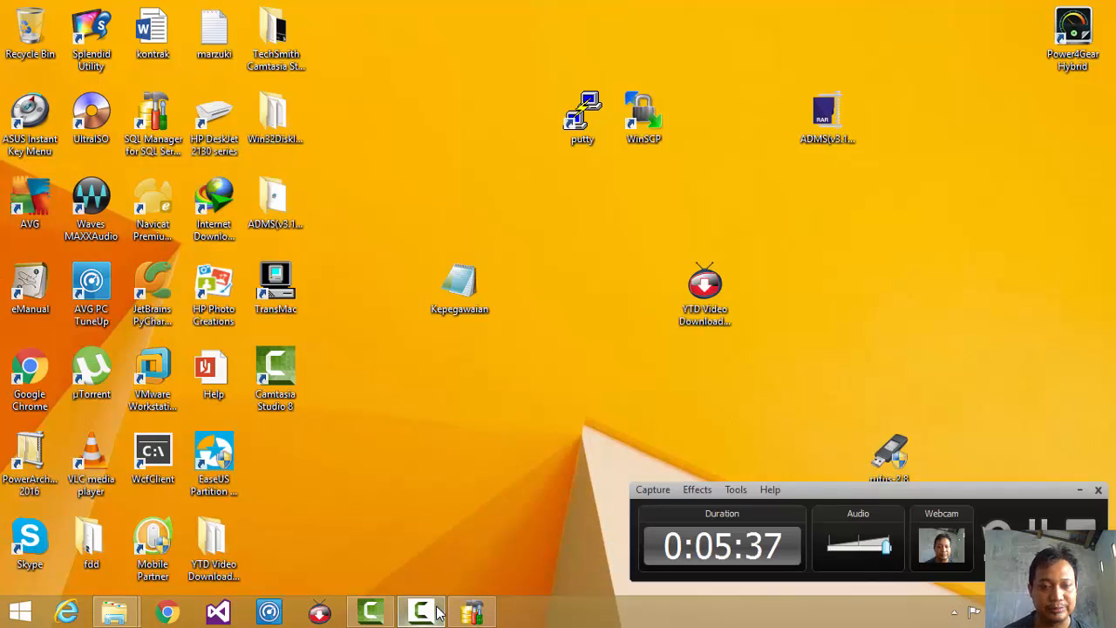